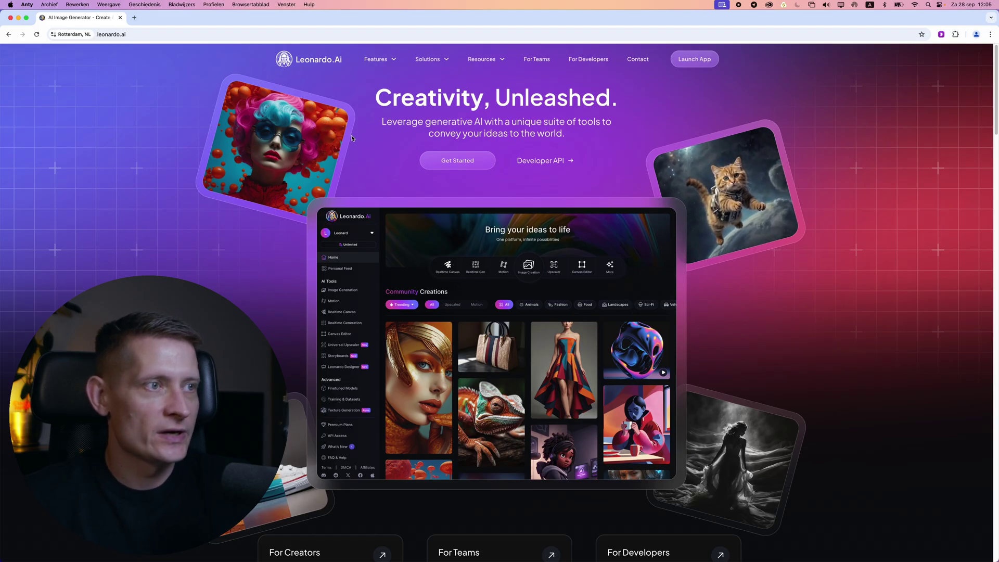
Launch the Leonardo.Ai web app and browse the Finetuned Models gallery.
{"action": "left_click", "coordinate": [697, 62]}
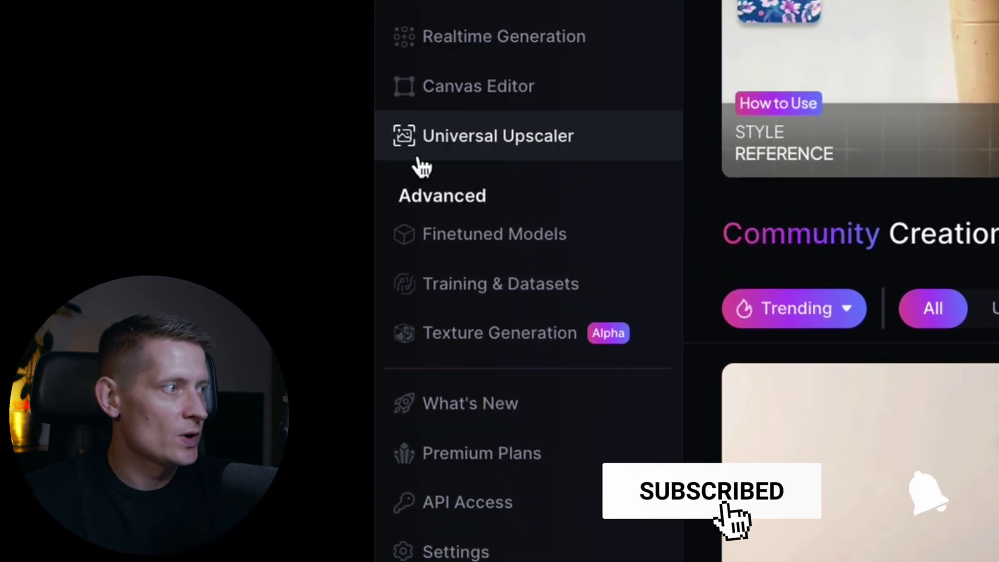
{"action": "left_click", "coordinate": [464, 245]}
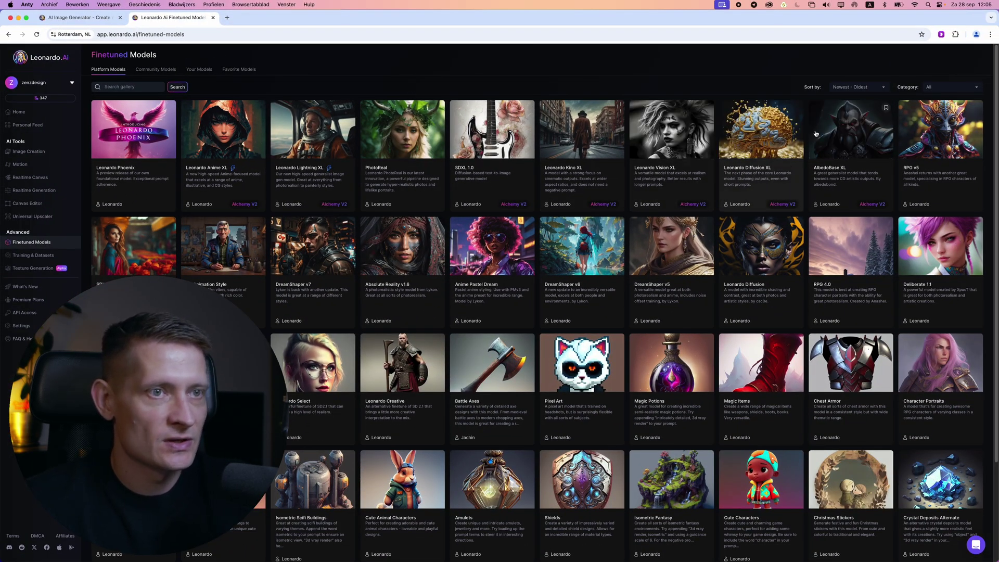
Look at Leonardo Diffusion, then start generating with the Leonardo Phoenix model.
{"action": "left_click", "coordinate": [774, 237]}
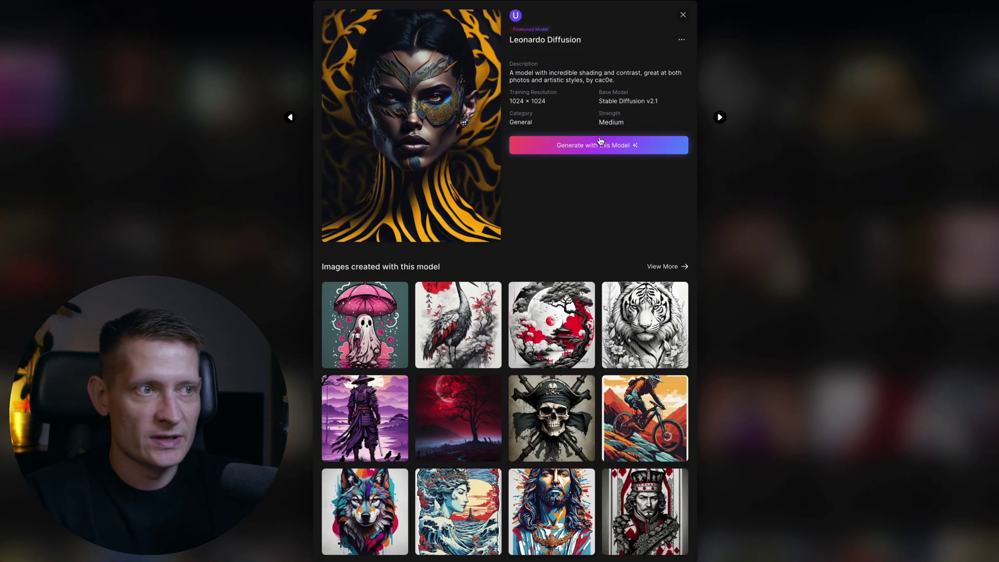
{"action": "left_click", "coordinate": [685, 14]}
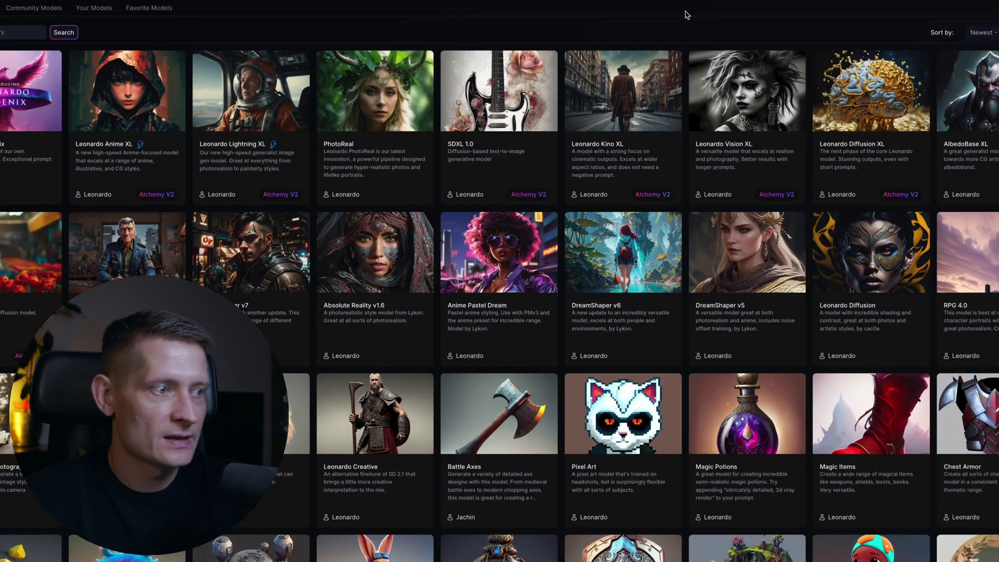
{"action": "left_click", "coordinate": [144, 119]}
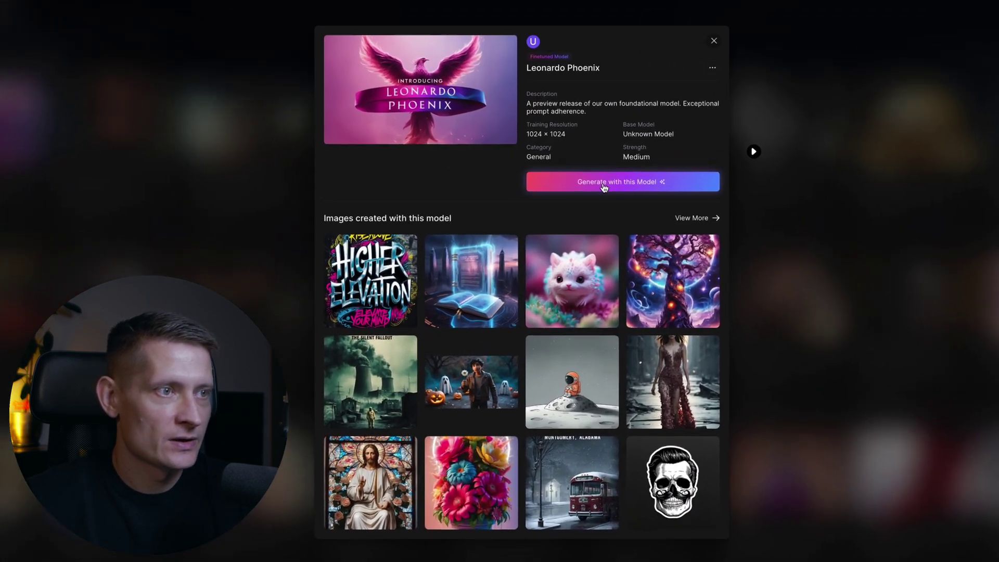
{"action": "left_click", "coordinate": [657, 181]}
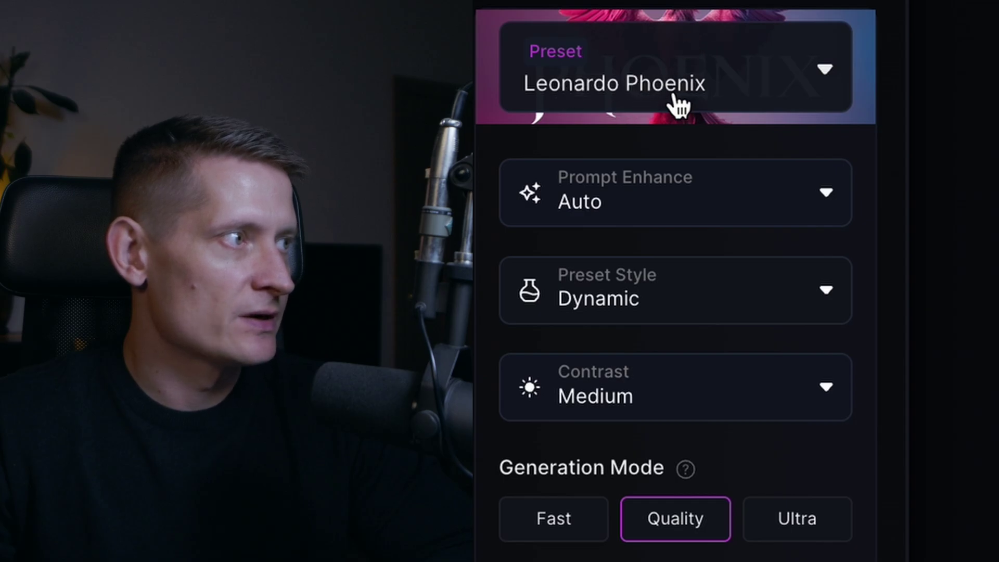
Keep Prompt Enhance on Auto, the Dynamic preset style and Medium contrast.
{"action": "left_click", "coordinate": [729, 199]}
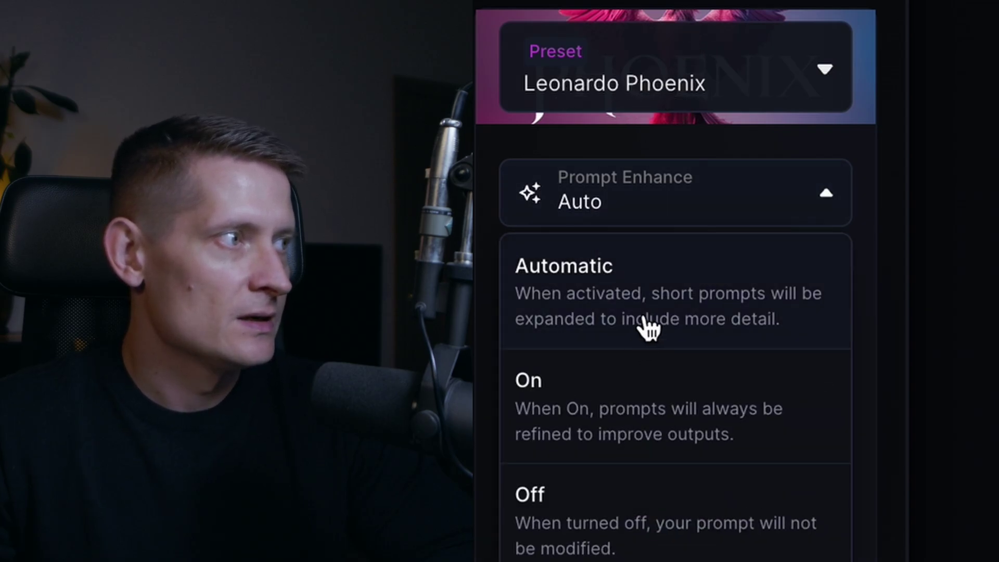
{"action": "left_click", "coordinate": [648, 328]}
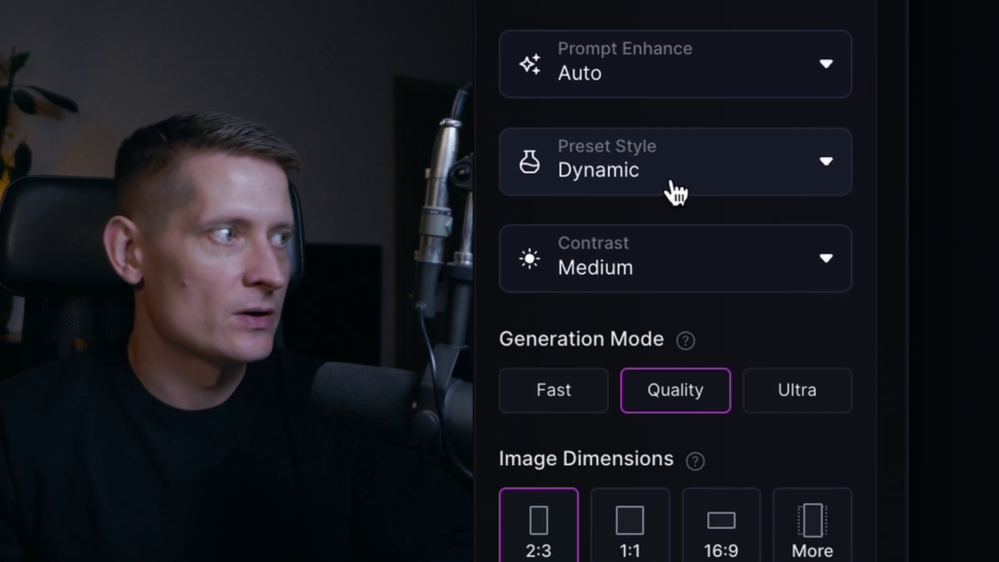
{"action": "left_click", "coordinate": [681, 97]}
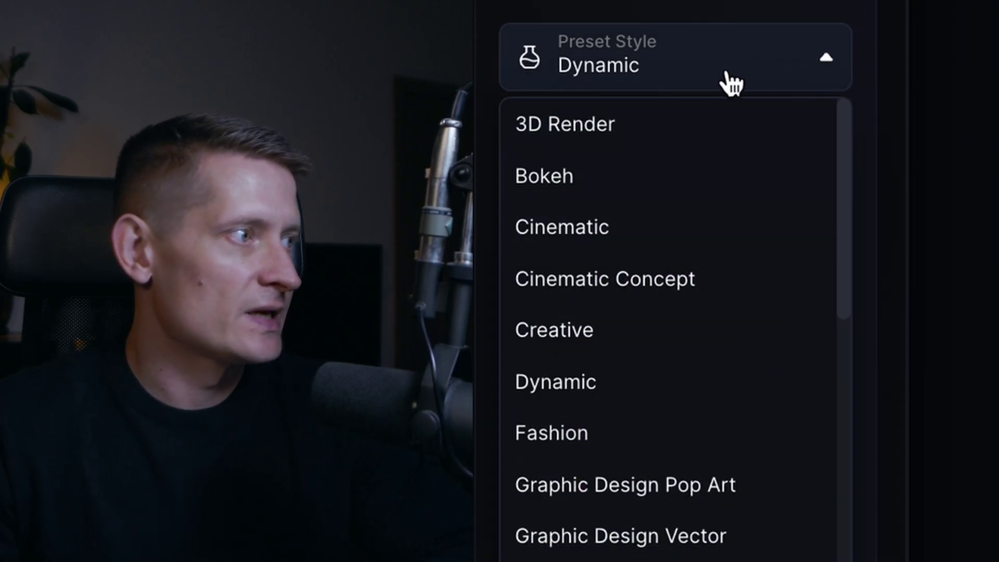
{"action": "scroll", "coordinate": [687, 297], "scroll_direction": "down", "scroll_amount": 10}
{"action": "scroll", "coordinate": [685, 308], "scroll_direction": "up", "scroll_amount": 10}
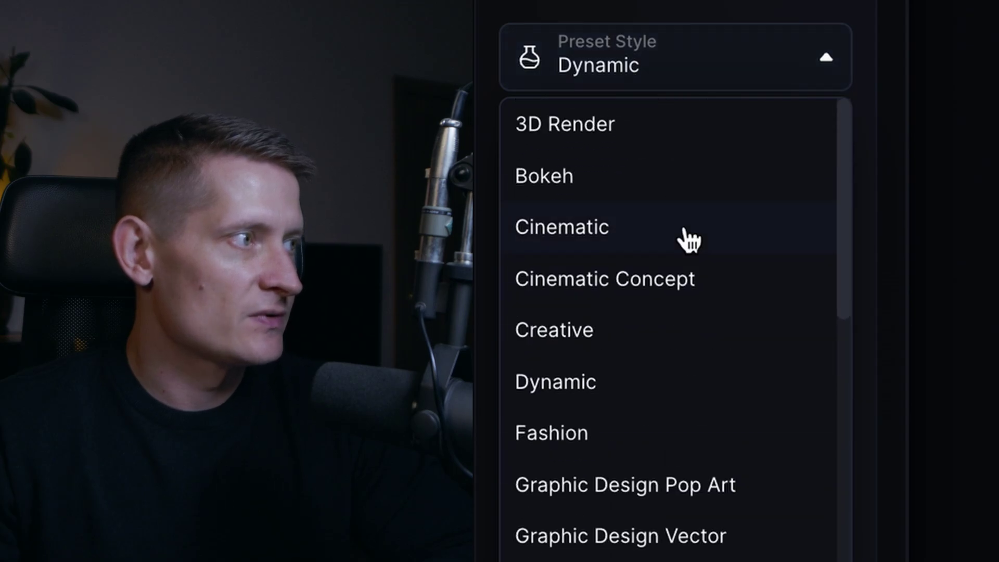
{"action": "left_click", "coordinate": [705, 68]}
{"action": "left_click", "coordinate": [657, 167]}
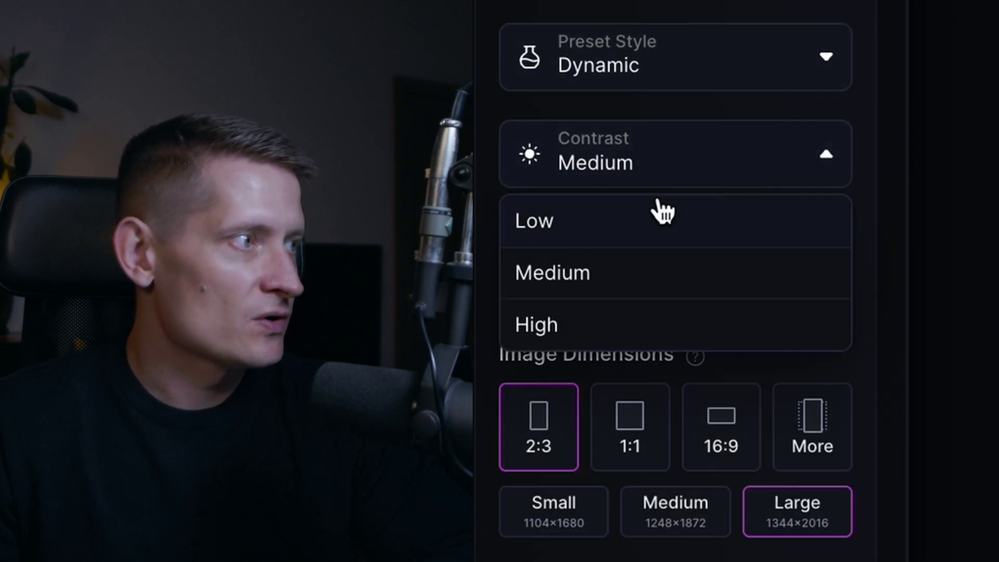
{"action": "left_click", "coordinate": [602, 283]}
{"action": "left_click", "coordinate": [662, 171]}
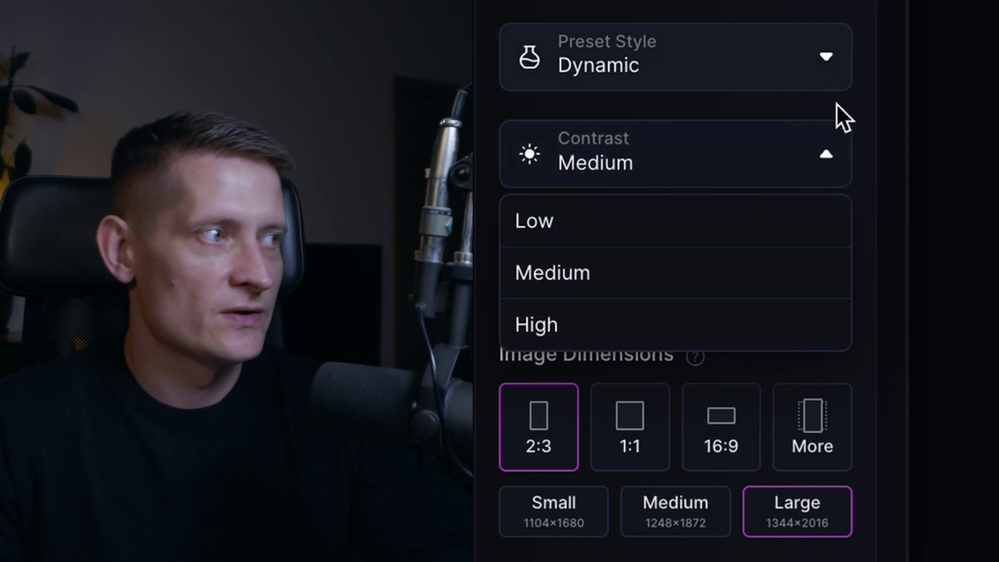
{"action": "left_click", "coordinate": [801, 154]}
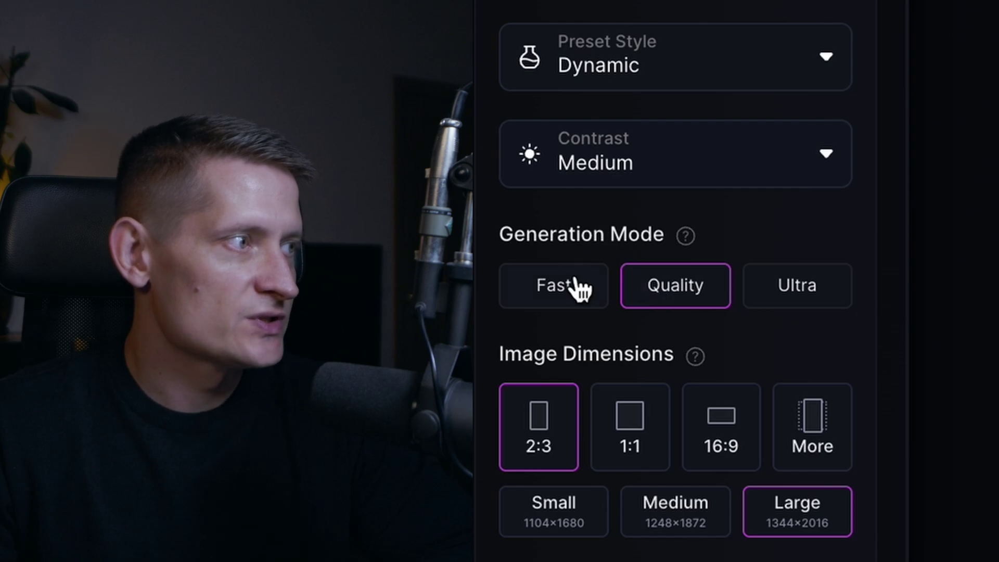
Switch generation mode to Ultra and expand Advanced Settings.
{"action": "left_click", "coordinate": [790, 308]}
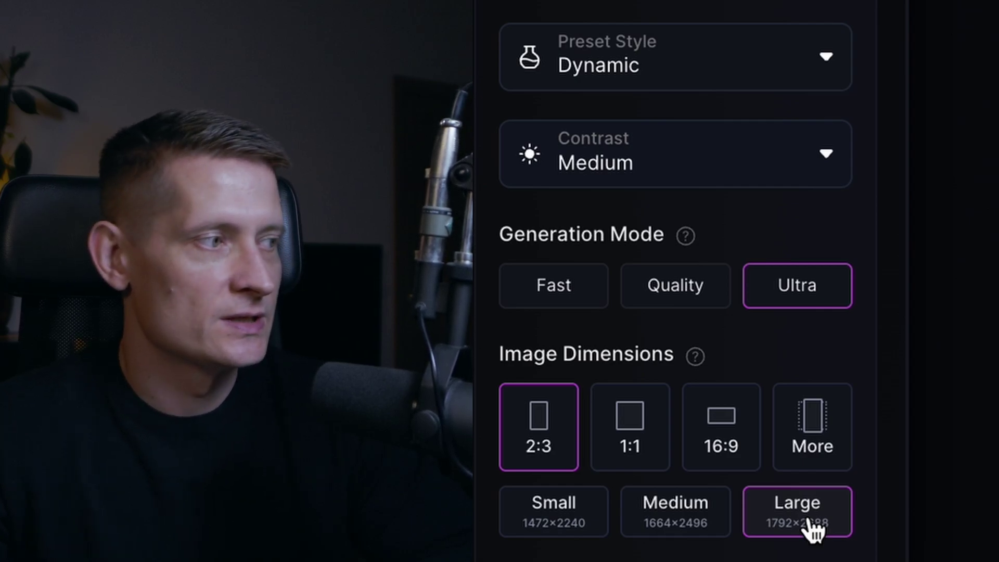
{"action": "scroll", "coordinate": [815, 531], "scroll_direction": "down", "scroll_amount": 6}
{"action": "scroll", "coordinate": [610, 147], "scroll_direction": "down", "scroll_amount": 3}
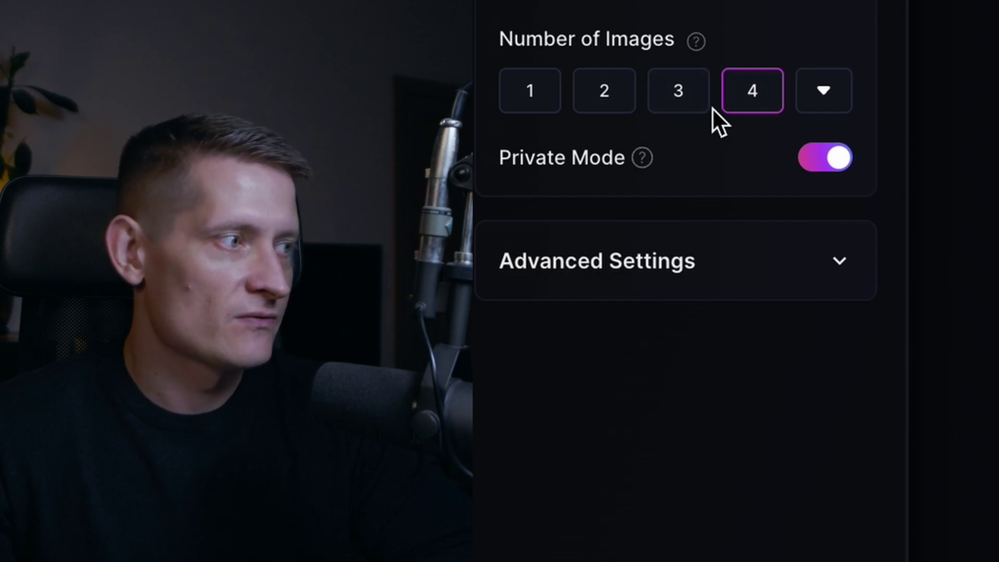
{"action": "scroll", "coordinate": [709, 218], "scroll_direction": "down", "scroll_amount": 1}
{"action": "scroll", "coordinate": [808, 132], "scroll_direction": "down", "scroll_amount": 2}
{"action": "left_click", "coordinate": [807, 132]}
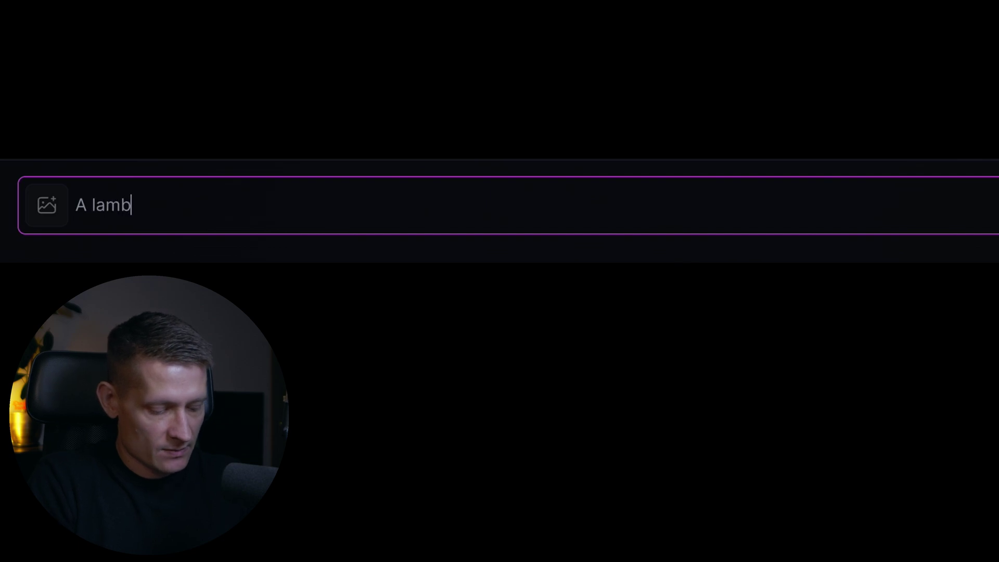
Generate from the prompt 'A lamborghini in blue color driving through a city with a skyline in the background'.
{"action": "type", "text": "A lamborghini in blue color driving through a city with a skyline in the background, night shot, low angle, mist"}
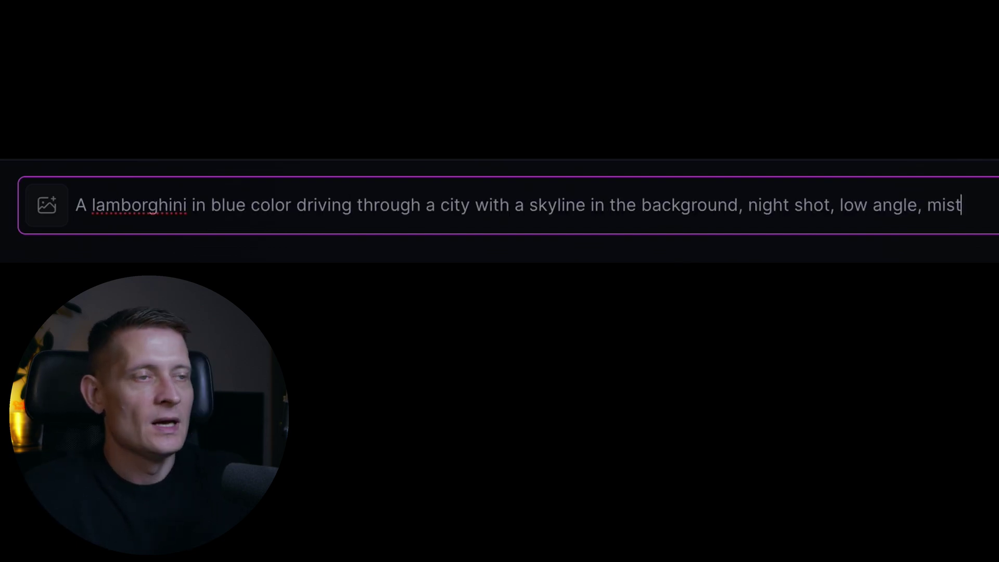
{"action": "key", "text": "Return"}
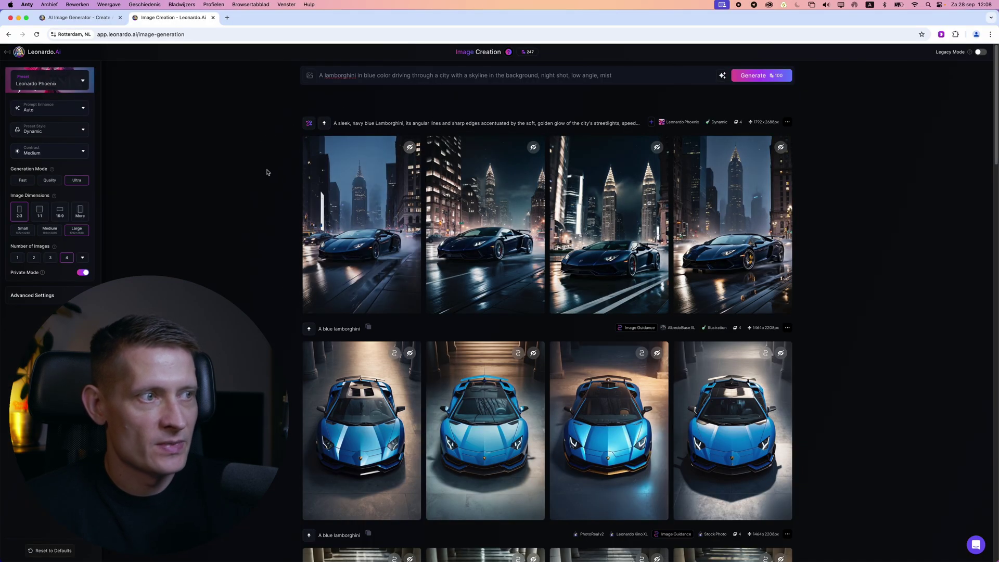
Ultra Upscale the first car image at 2x to 3584×5376.
{"action": "left_click", "coordinate": [357, 198]}
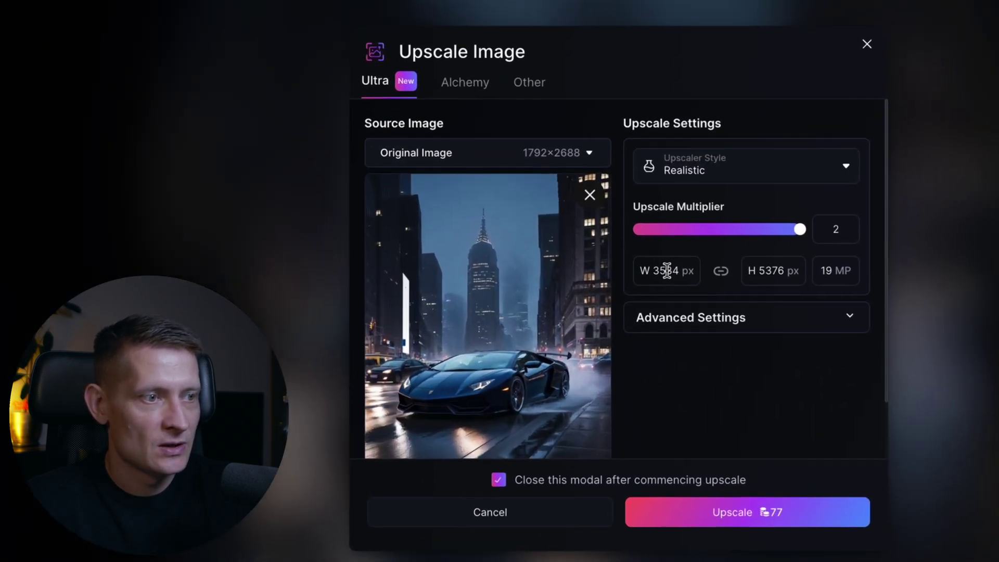
{"action": "double_click", "coordinate": [772, 271]}
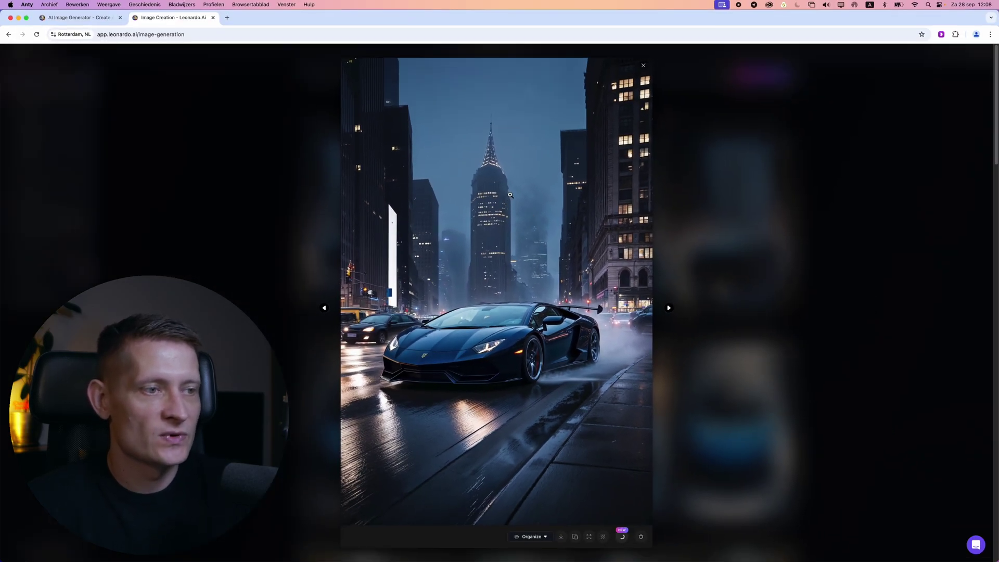
{"action": "left_click", "coordinate": [287, 122]}
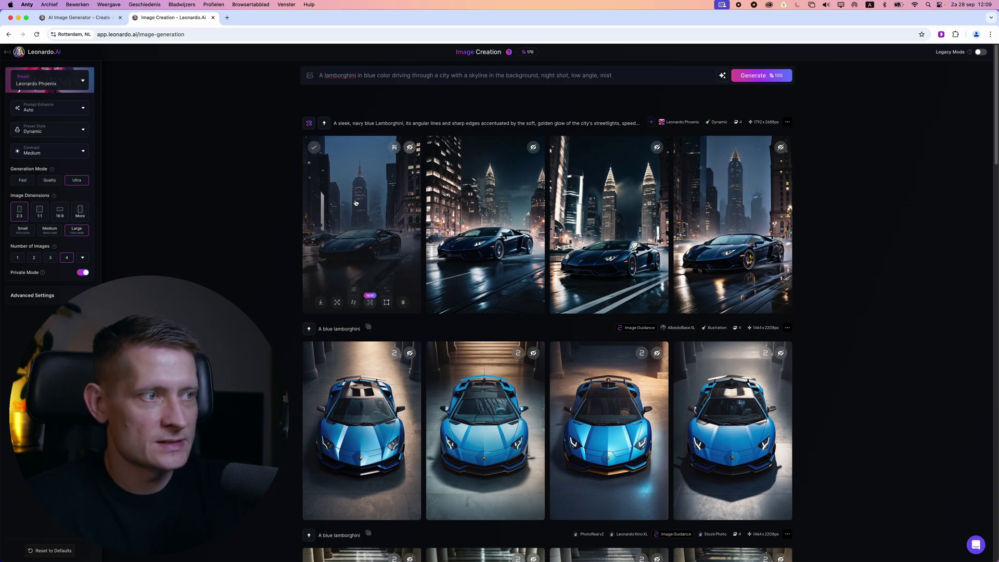
Download the upscaled first image and open the downloaded file.
{"action": "left_click", "coordinate": [369, 218]}
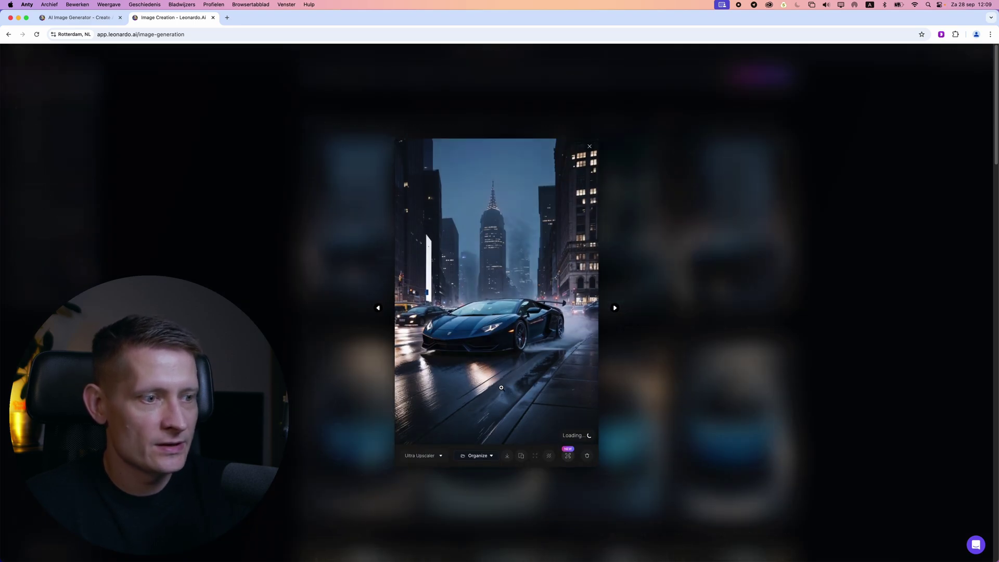
{"action": "left_click", "coordinate": [564, 541]}
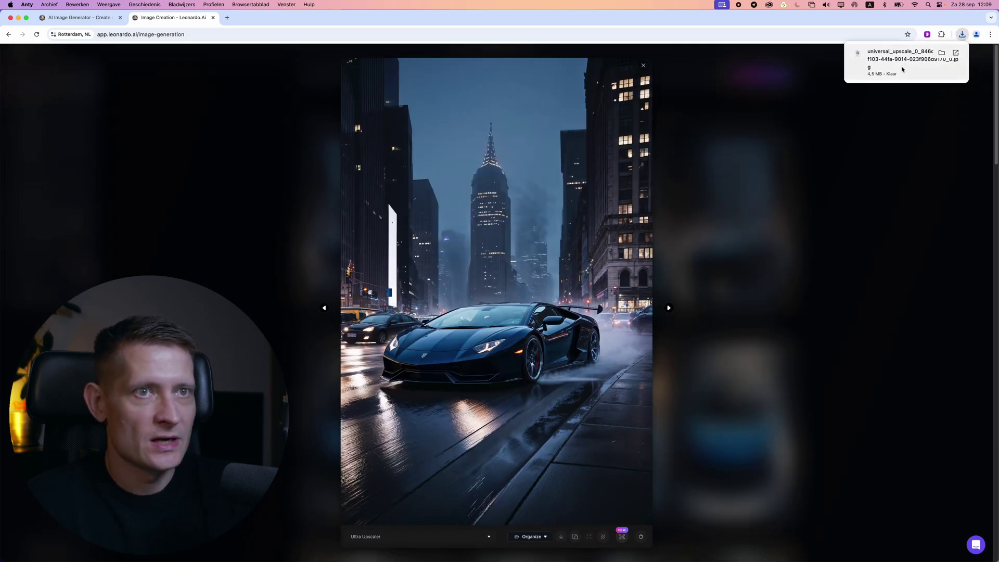
{"action": "left_click", "coordinate": [859, 56]}
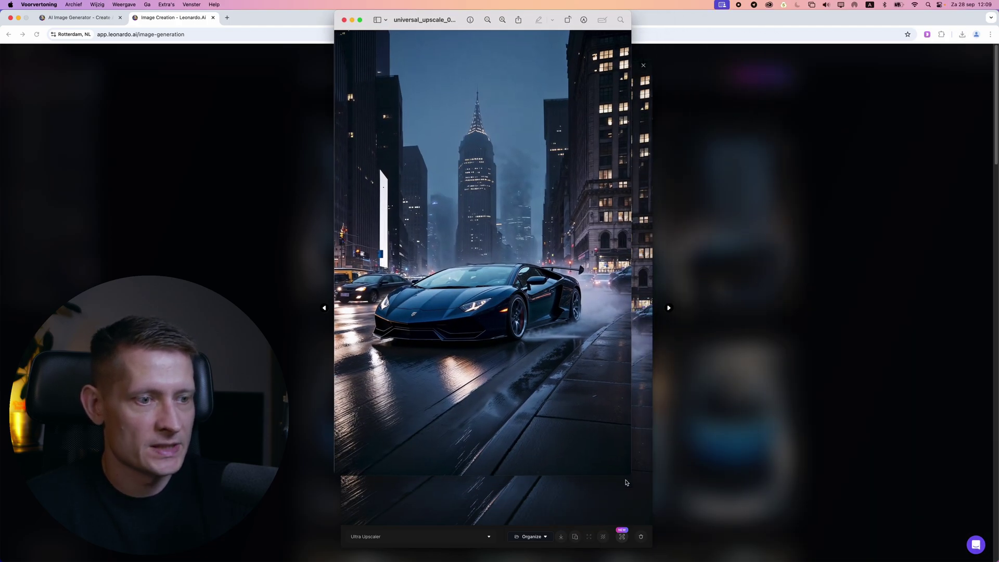
Enlarge the Preview window and zoom in close on the Lamborghini's front.
{"action": "left_click_drag", "start_coordinate": [632, 476], "coordinate": [862, 561]}
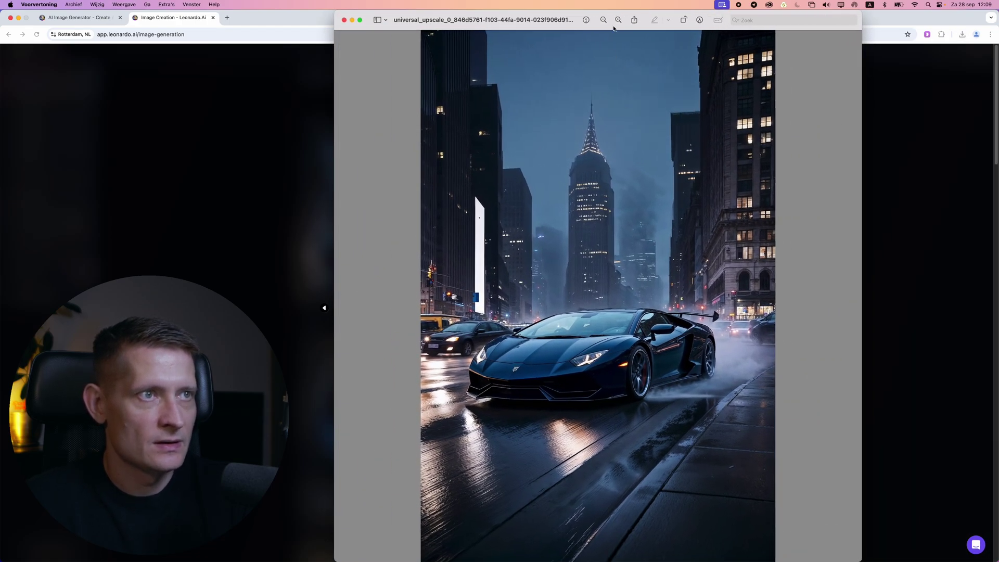
{"action": "scroll", "coordinate": [646, 303], "scroll_direction": "up", "scroll_amount": 5}
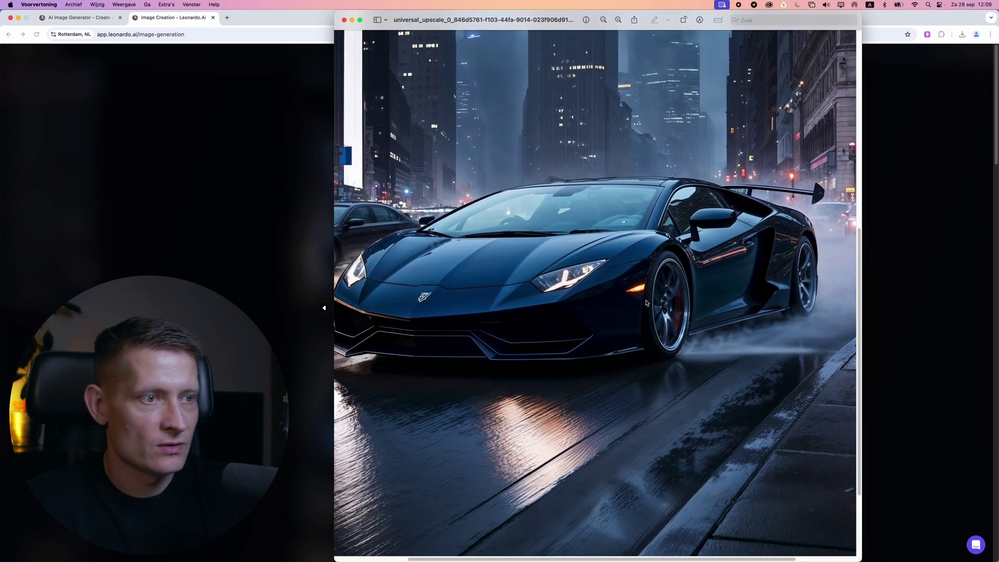
{"action": "scroll", "coordinate": [646, 303], "scroll_direction": "up", "scroll_amount": 2}
{"action": "left_click", "coordinate": [618, 20]}
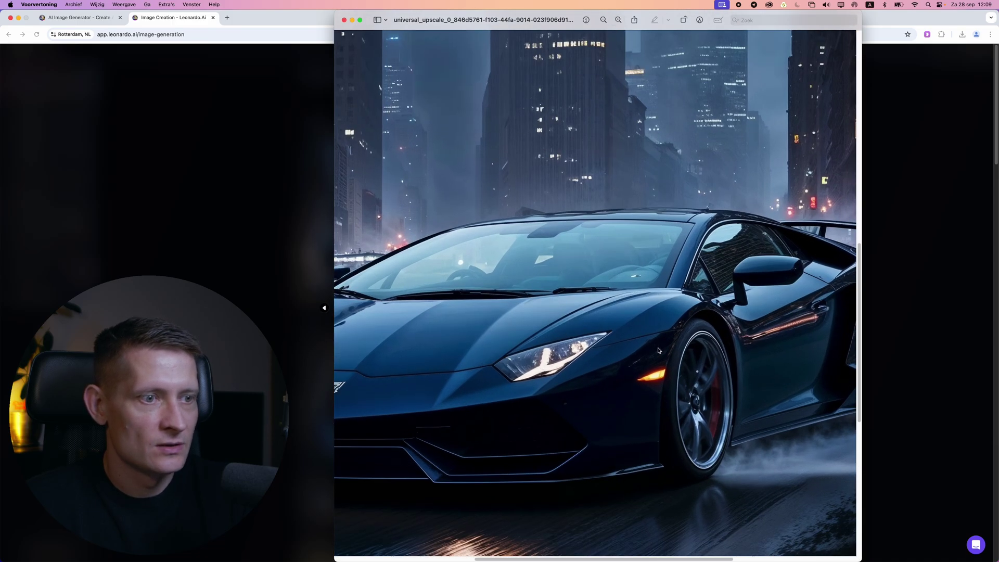